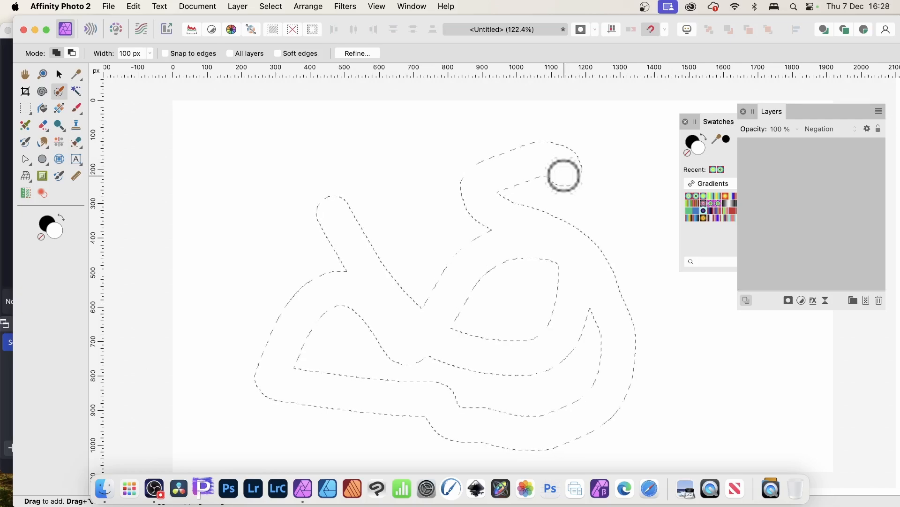
Add a new pixel layer and fill the selection with a black-and-white linear gradient running diagonally from upper left to lower right
left_click(237, 6)
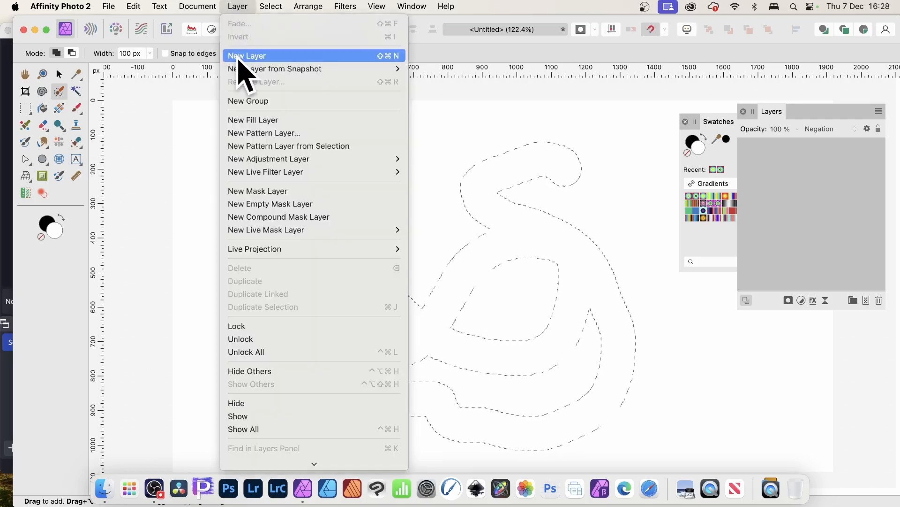
left_click(241, 75)
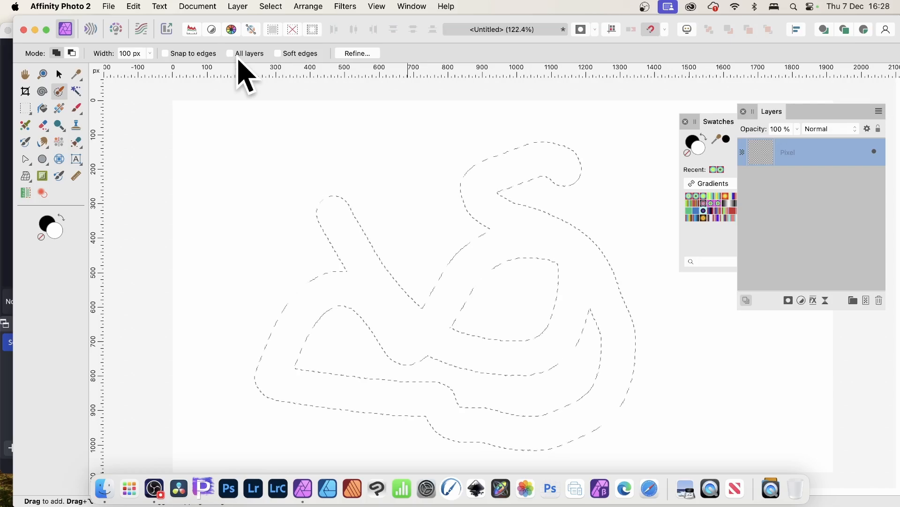
left_click(60, 108)
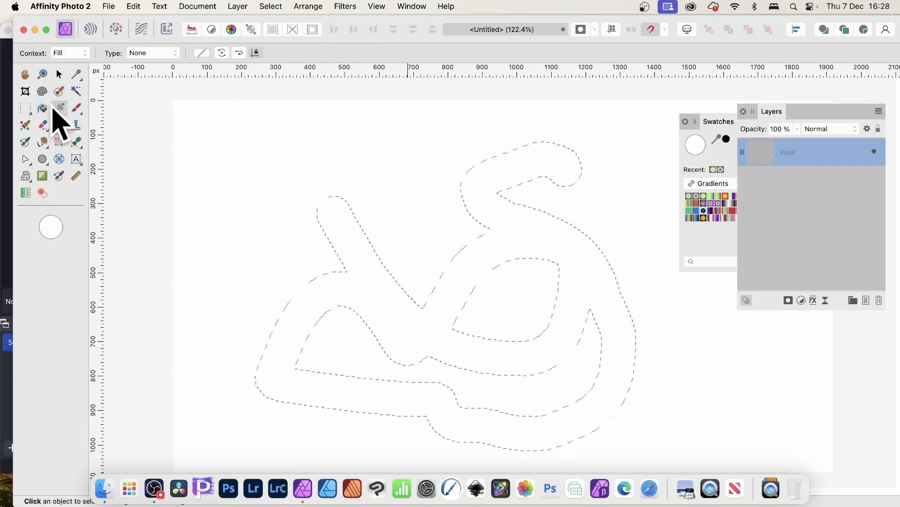
left_click_drag(299, 168, 307, 180)
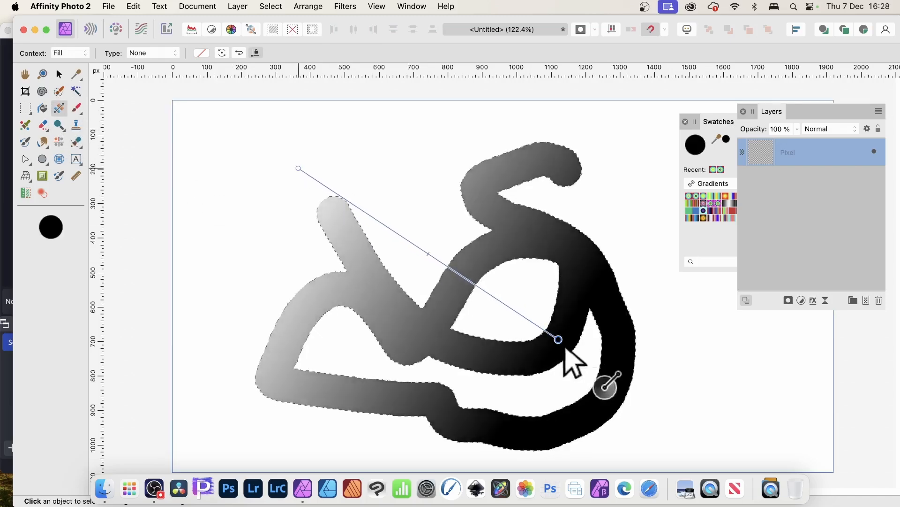
left_click_drag(557, 341, 624, 383)
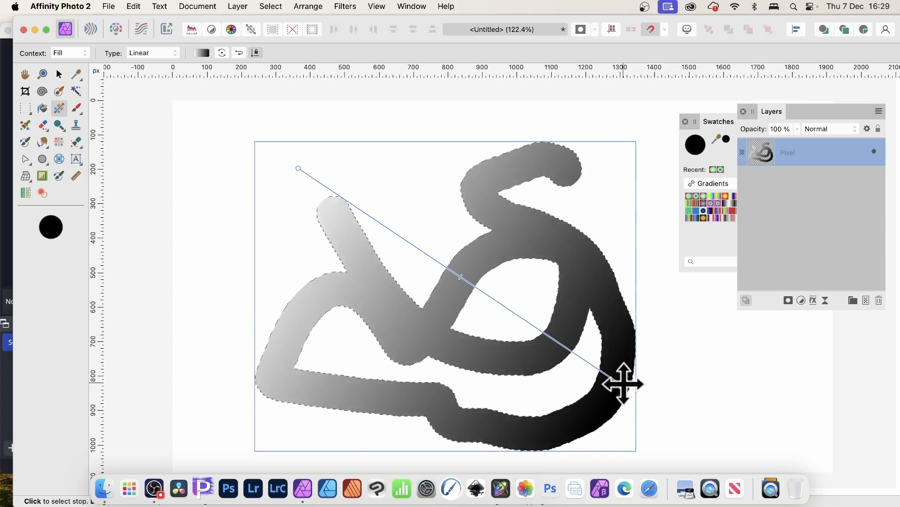
Recolour the fill with a green, blue, yellow, cyan and red gradient preset, and deselect the shape
left_click(723, 136)
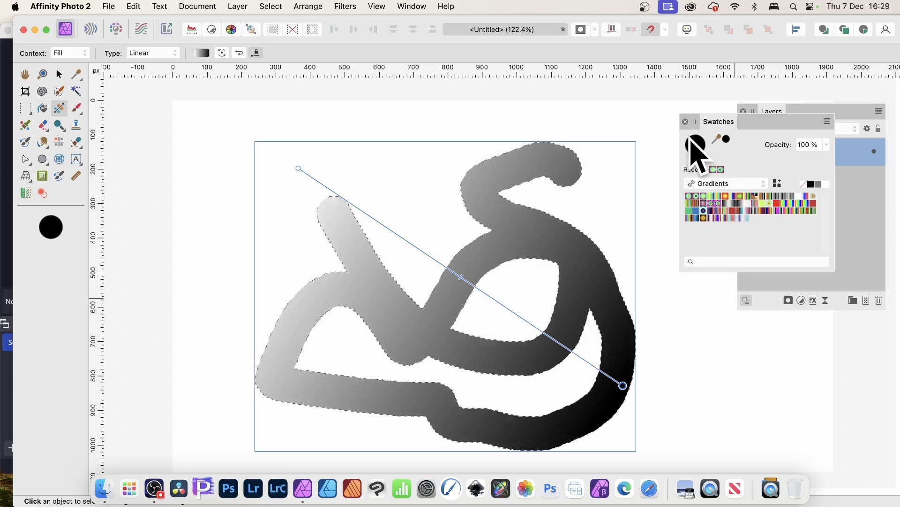
left_click(699, 200)
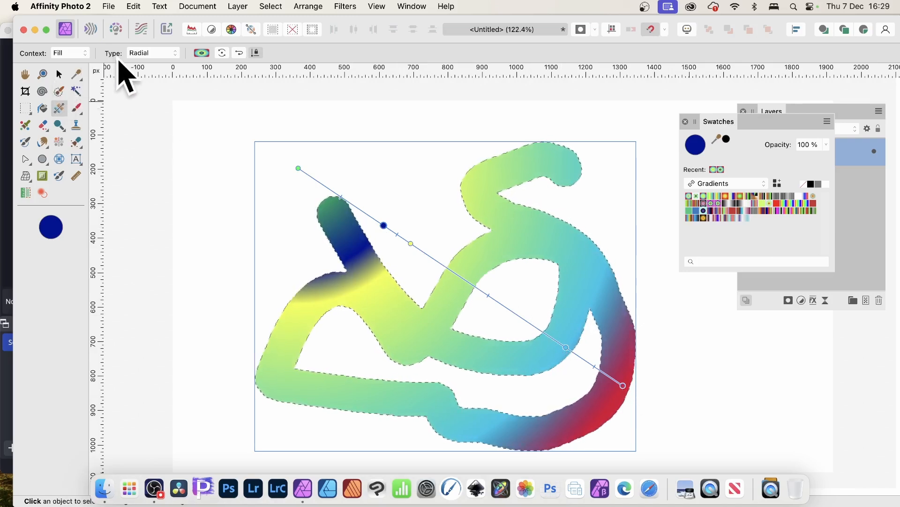
left_click(272, 6)
left_click(278, 35)
Scale the gradient shape down slightly from its lower-right corner and reposition it near the centre of the canvas
left_click(60, 74)
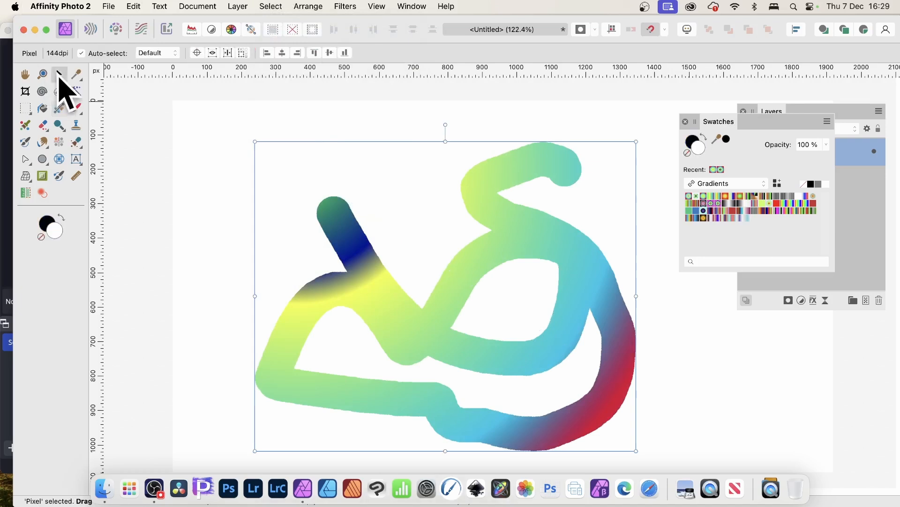
left_click_drag(459, 281, 447, 250)
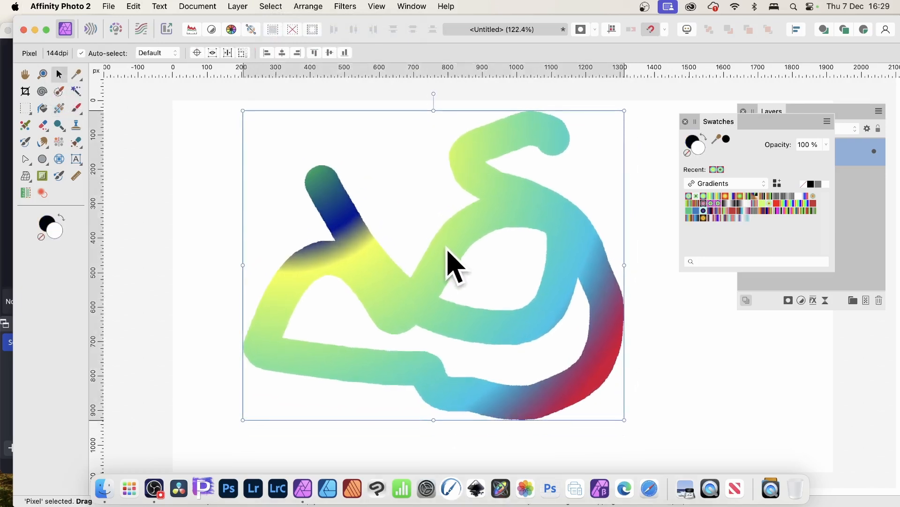
left_click_drag(623, 419, 589, 391)
left_click_drag(530, 314, 543, 346)
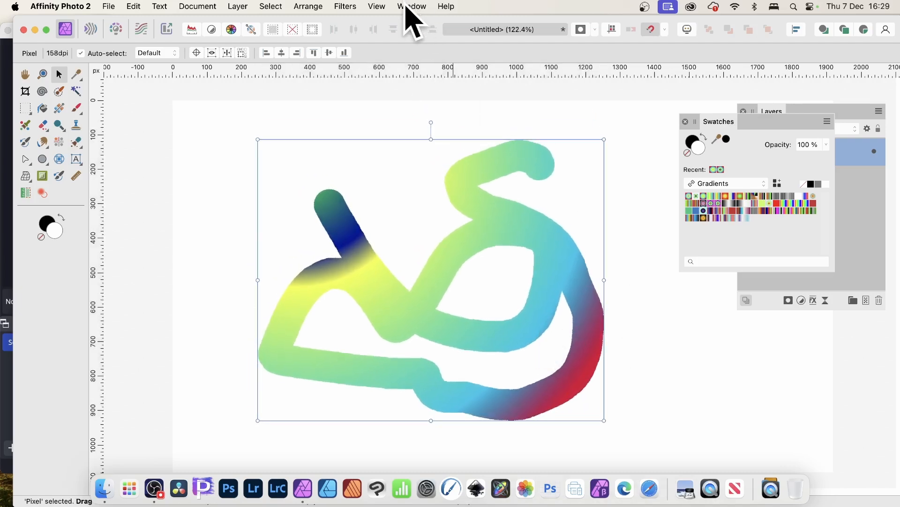
Apply a Gaussian Blur with a 15.6 px radius to the gradient shape
left_click(348, 6)
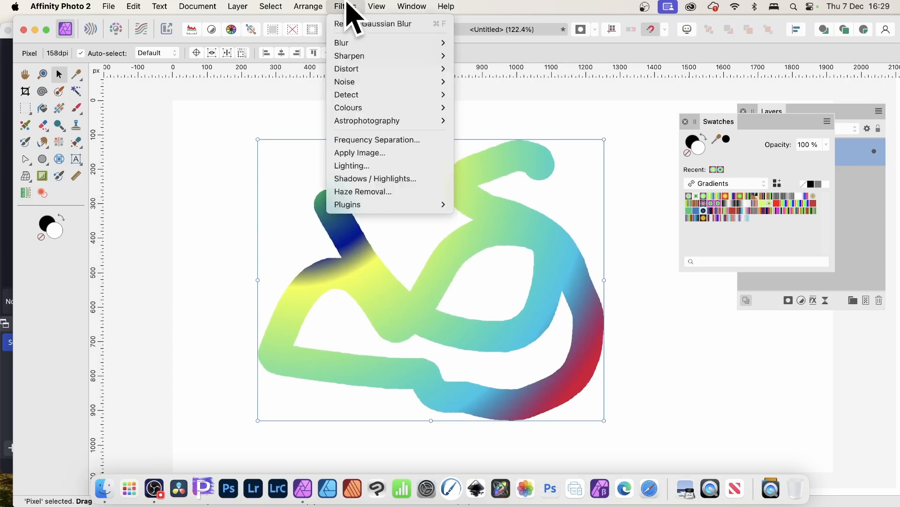
mouse_move(343, 47)
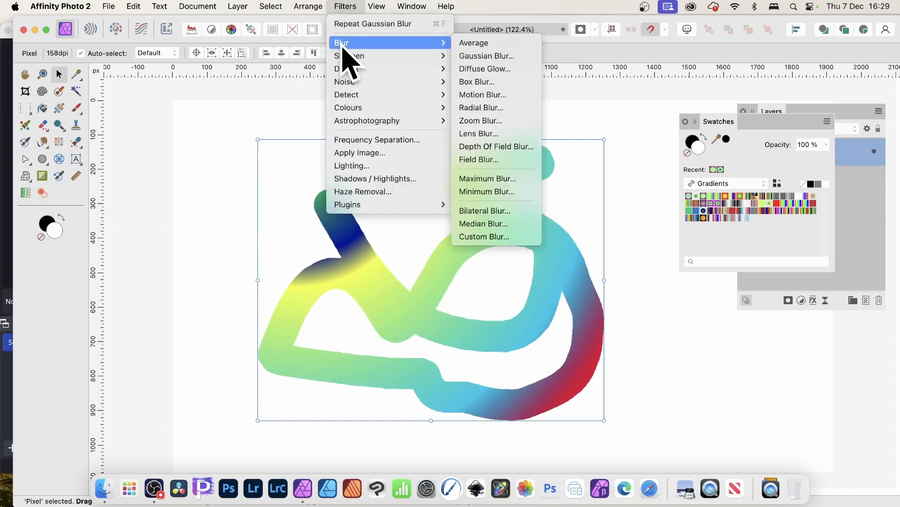
left_click(505, 56)
left_click_drag(803, 417, 659, 190)
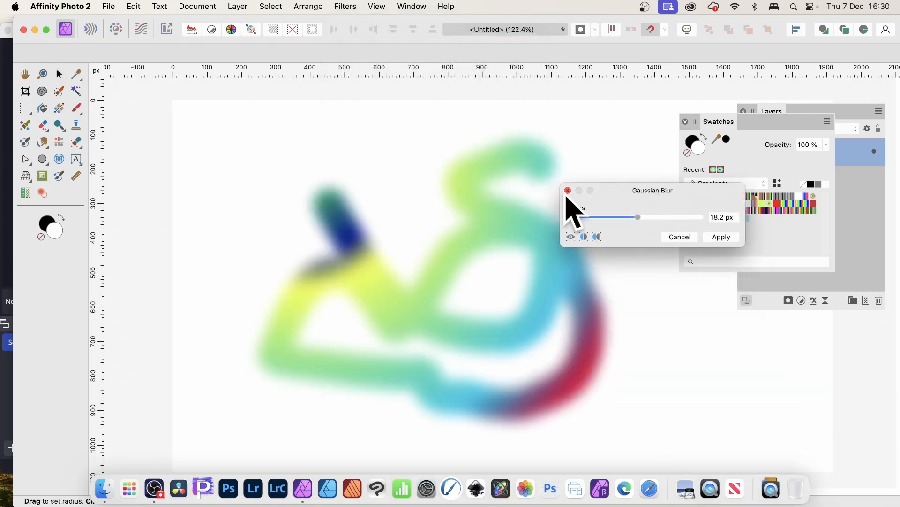
left_click_drag(638, 217, 635, 218)
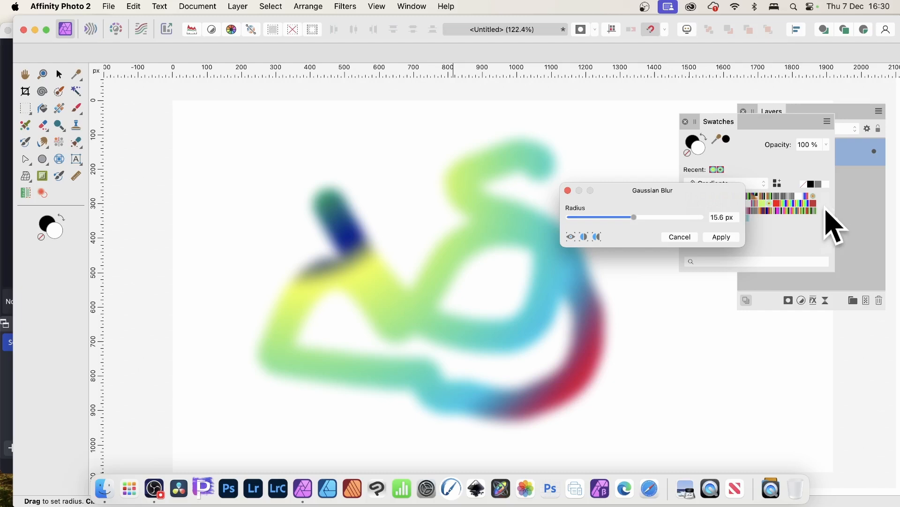
left_click(722, 236)
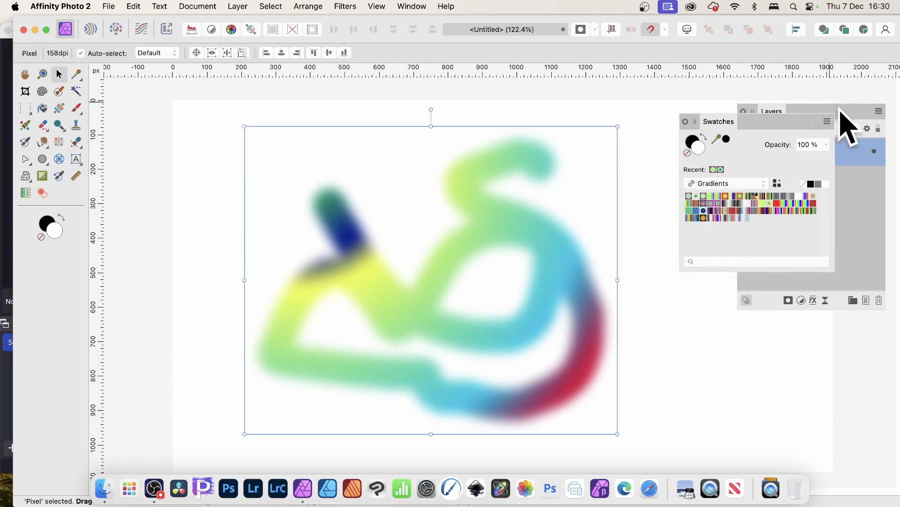
Bring the layer list forward and set up Move / Duplicate on the blurred shape with duplication enabled and 31 copies
left_click(840, 110)
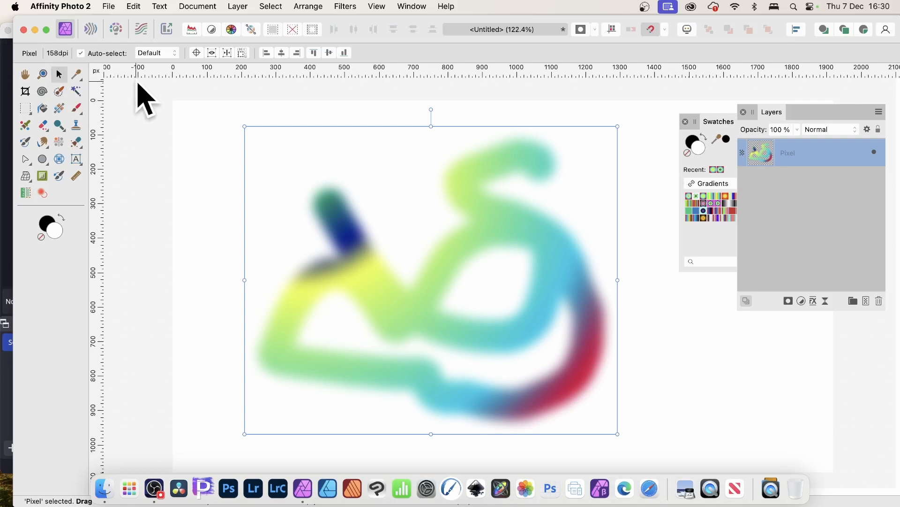
key("Return")
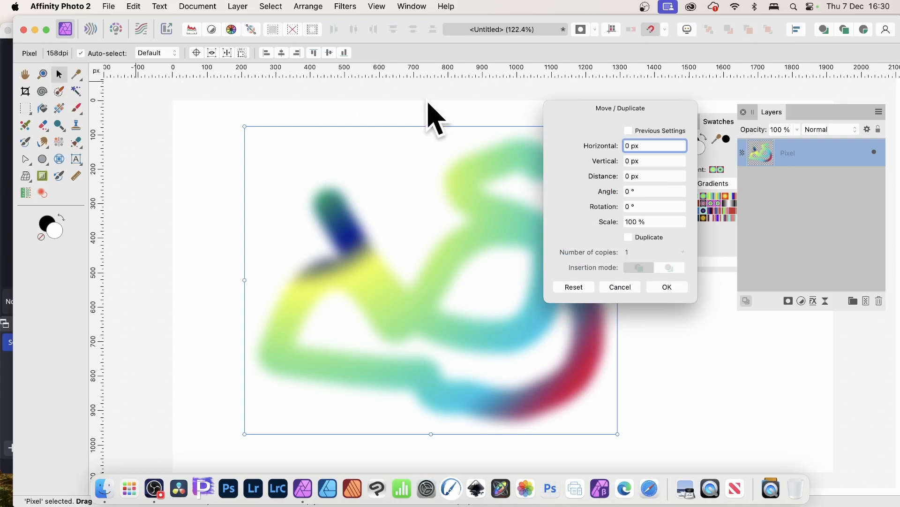
left_click_drag(629, 96, 666, 114)
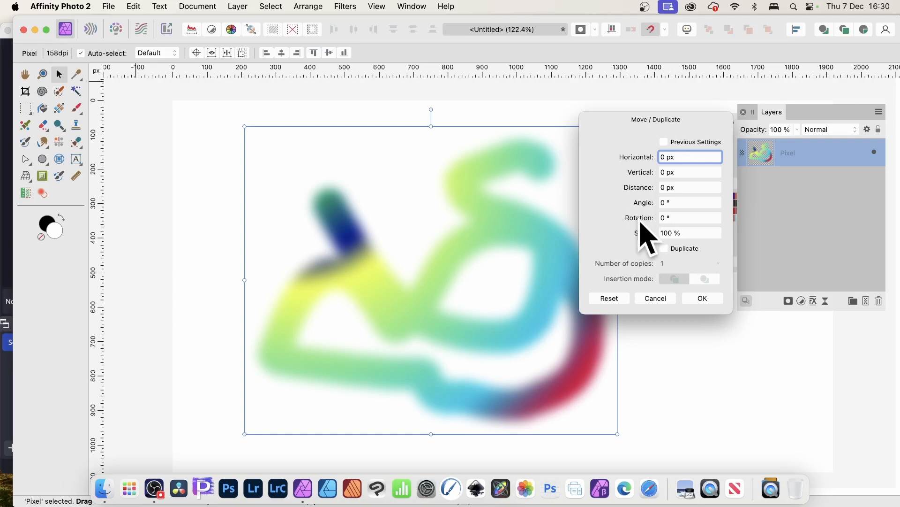
left_click(665, 248)
left_click_drag(621, 267, 637, 269)
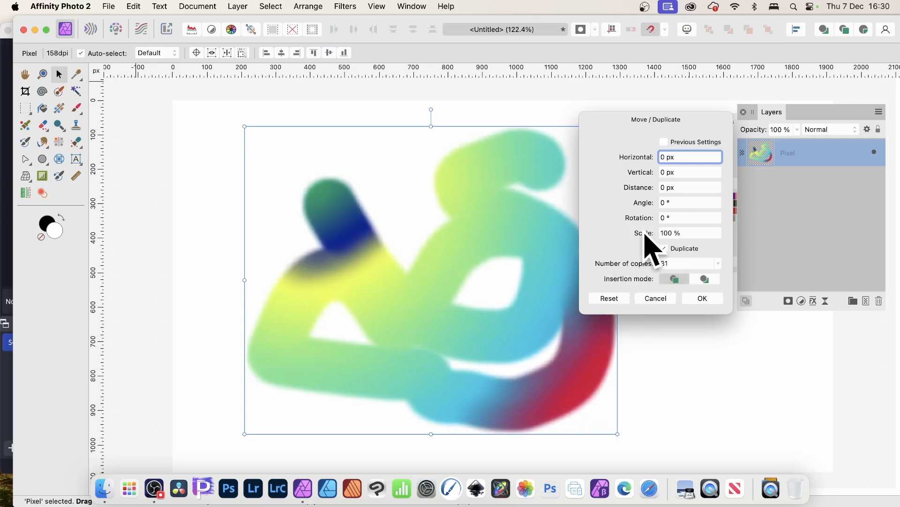
Set the duplicates to 96% scale and 14° rotation so they form a spiral
left_click_drag(646, 234, 643, 236)
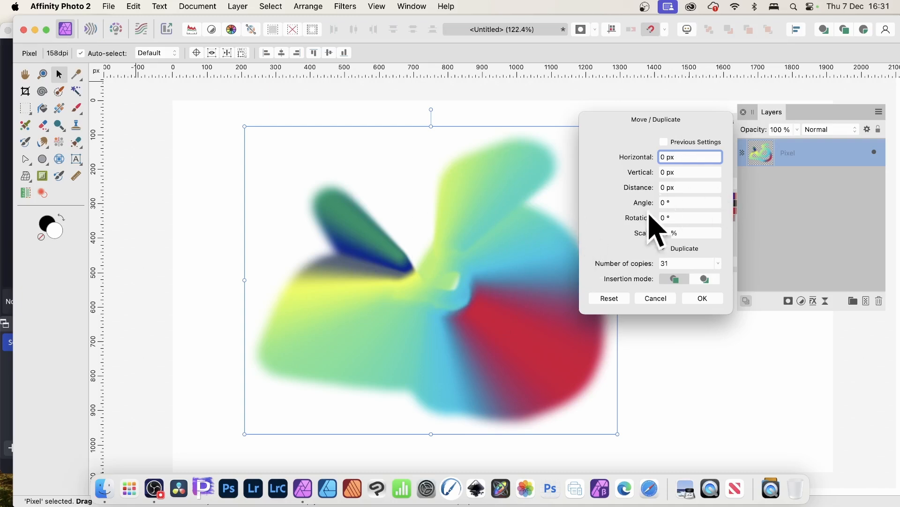
left_click_drag(640, 217, 641, 218)
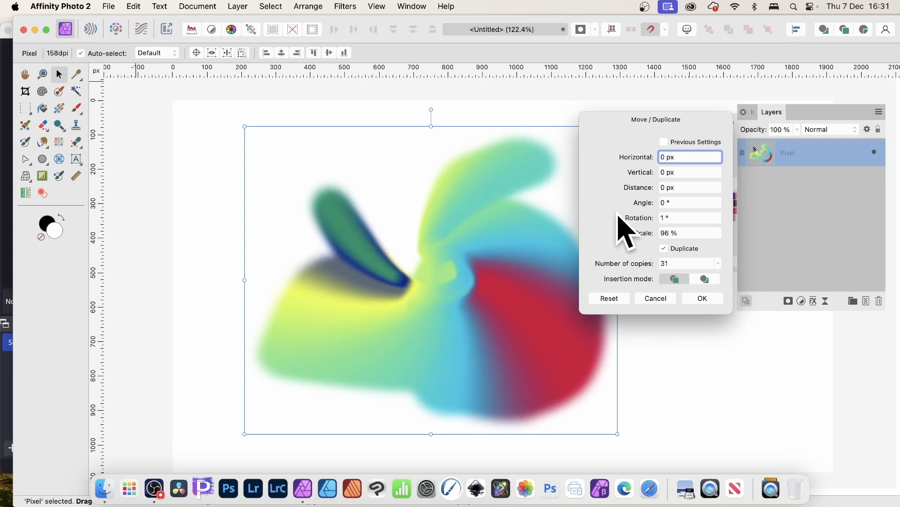
left_click_drag(634, 219, 639, 221)
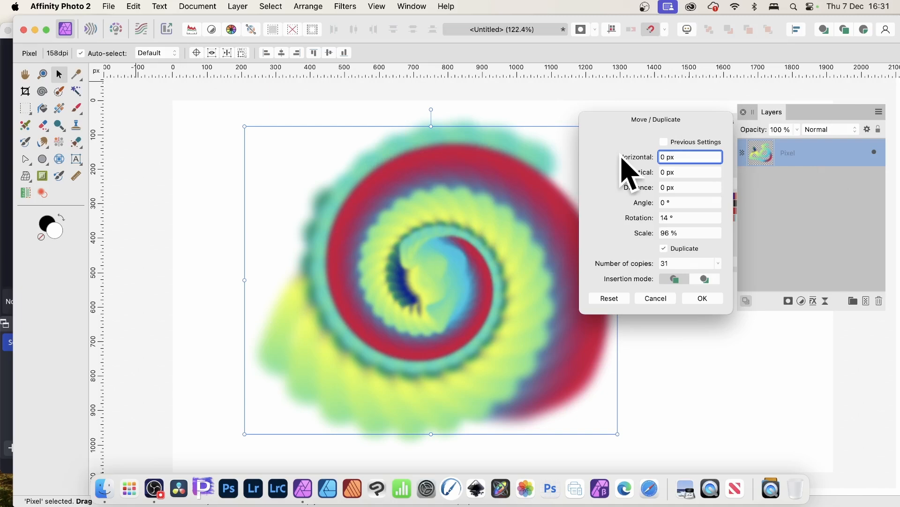
Set the layer's blend mode to Negation and adjust the duplicates to 18° rotation and 94% scale
left_click(821, 130)
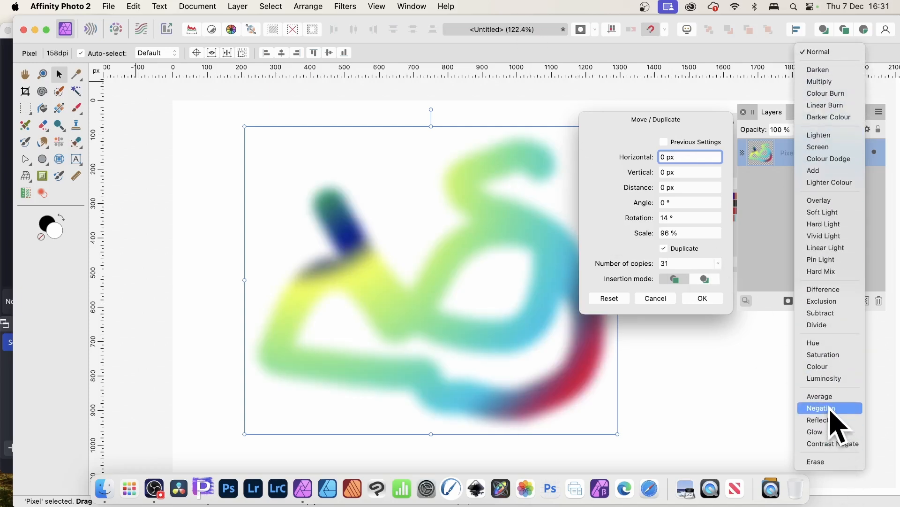
left_click(825, 408)
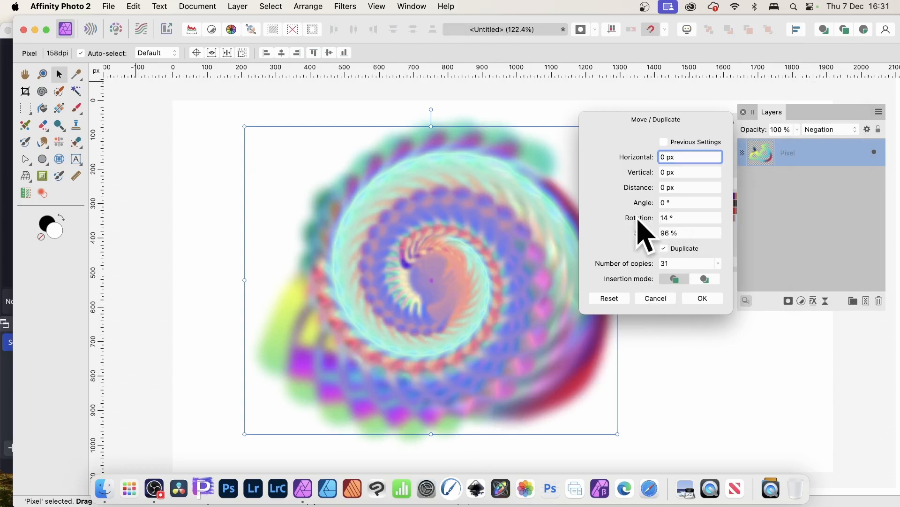
mouse_move(636, 224)
left_mouse_down()
mouse_move(639, 237)
mouse_move(640, 225)
left_mouse_up()
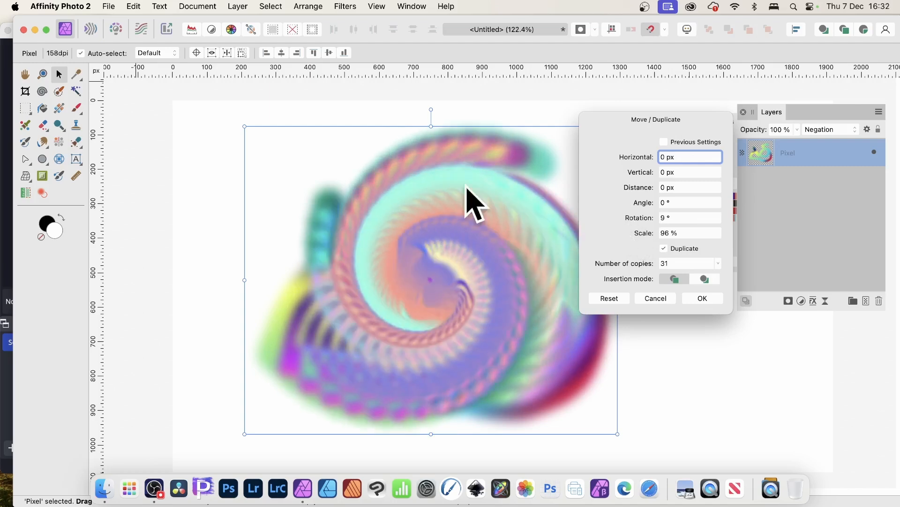
left_click_drag(647, 233, 646, 233)
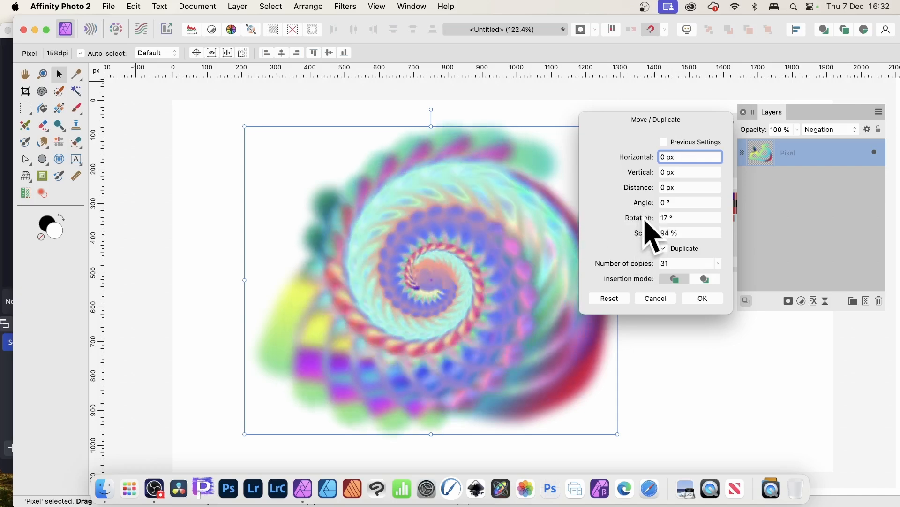
mouse_move(651, 222)
left_mouse_down()
mouse_move(664, 225)
mouse_move(636, 219)
left_mouse_up()
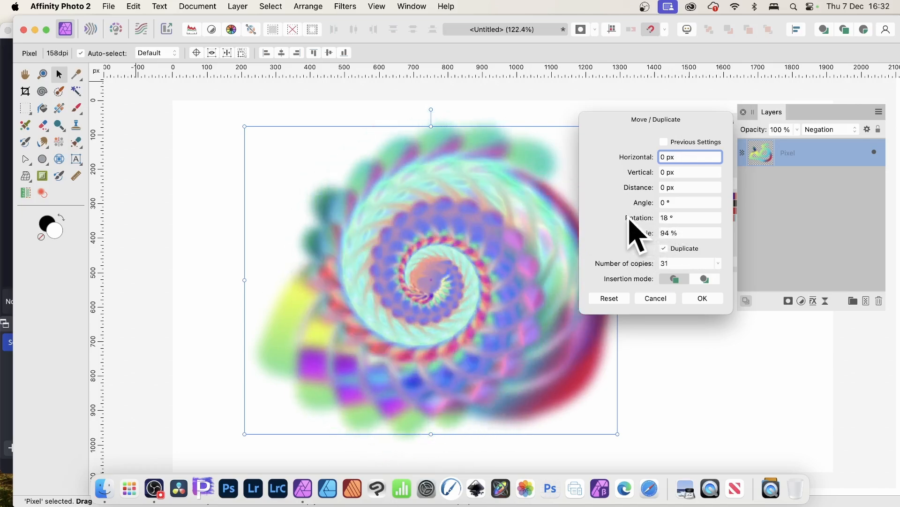
Set the duplicates to 14° rotation and 103% scale, with 5 copies
left_click_drag(625, 219, 642, 232)
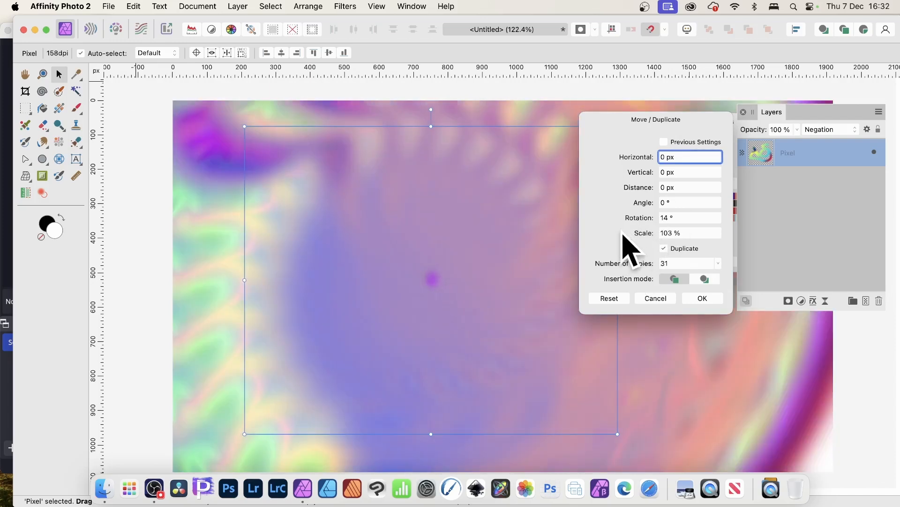
left_click_drag(625, 264, 611, 262)
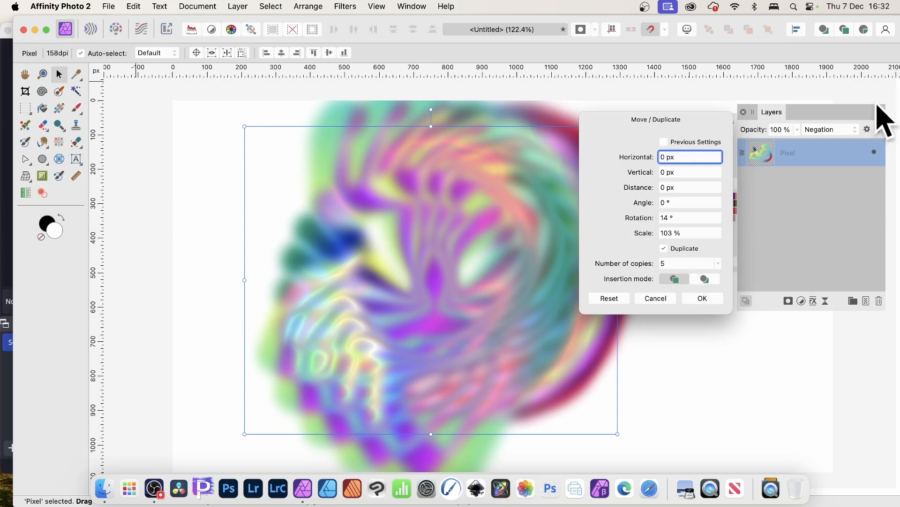
Try the Difference, Exclusion and Overlay blend modes on the layer, and set it to Lighten
left_click(833, 131)
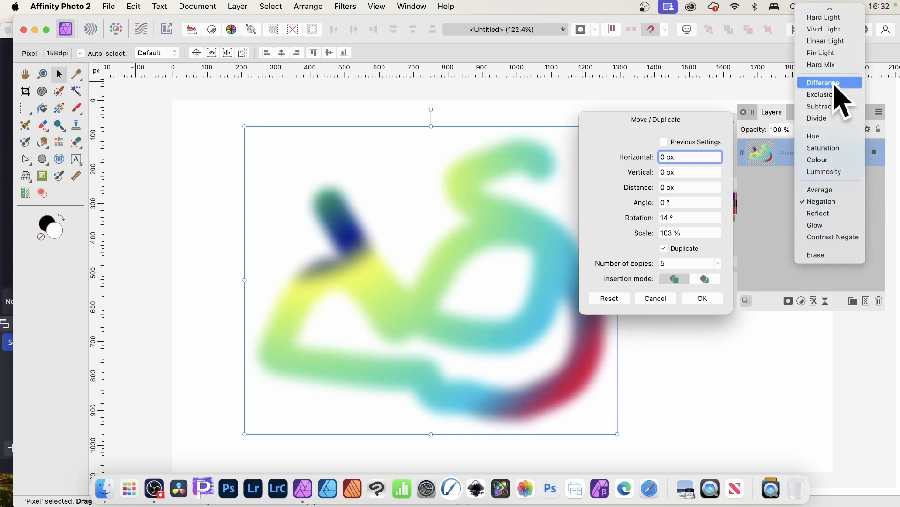
left_click(837, 90)
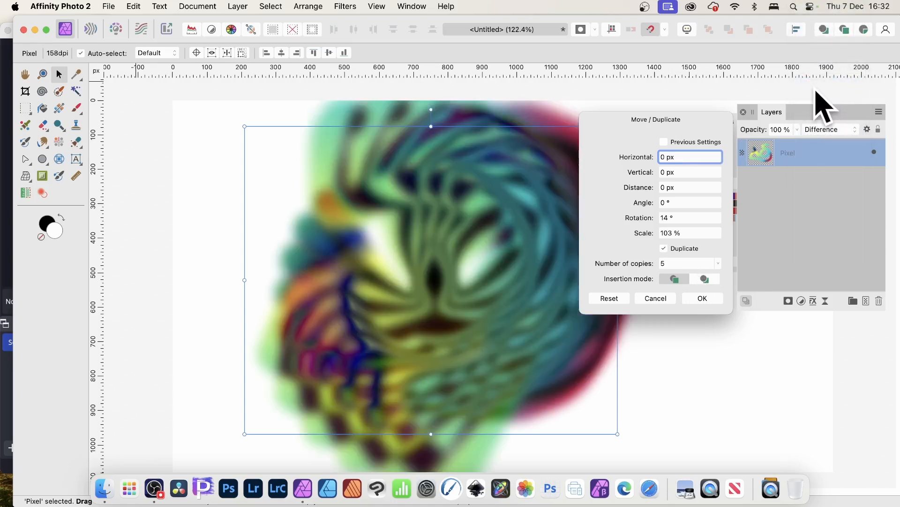
left_click(827, 129)
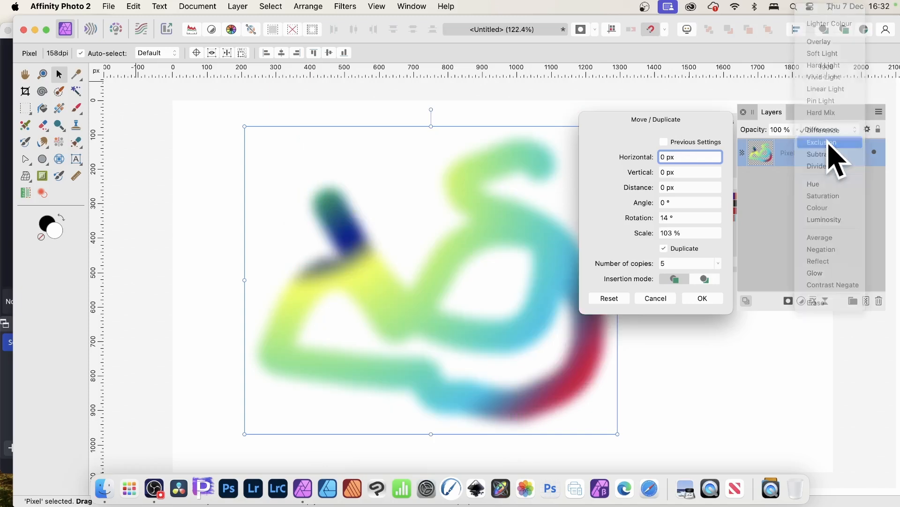
left_click(822, 142)
left_click(823, 134)
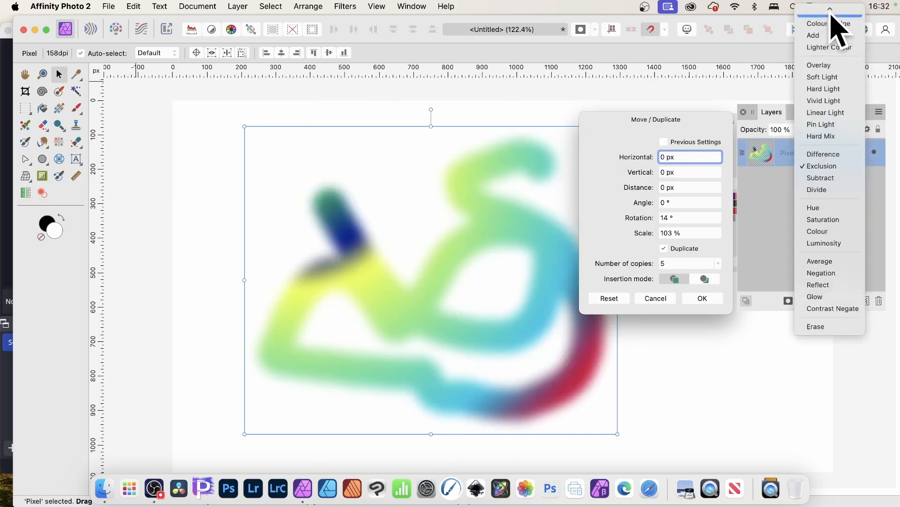
left_click(825, 79)
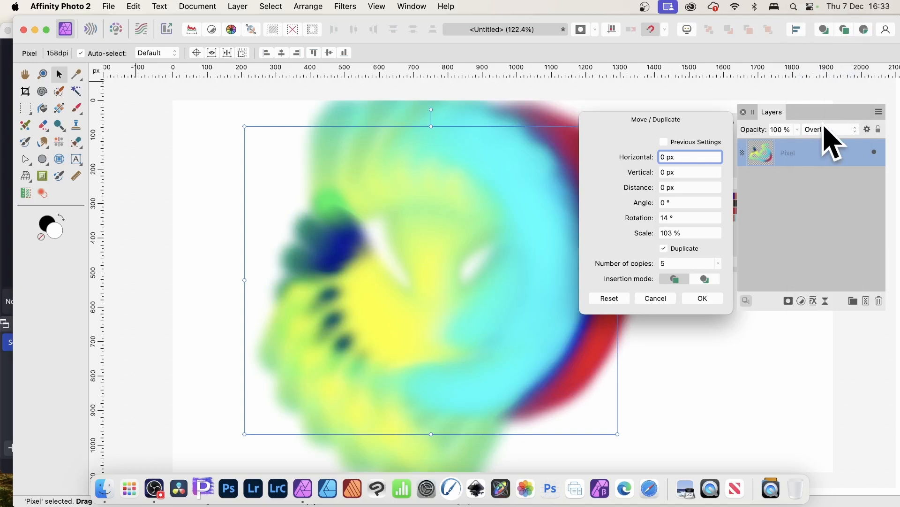
left_click(828, 130)
left_click(835, 76)
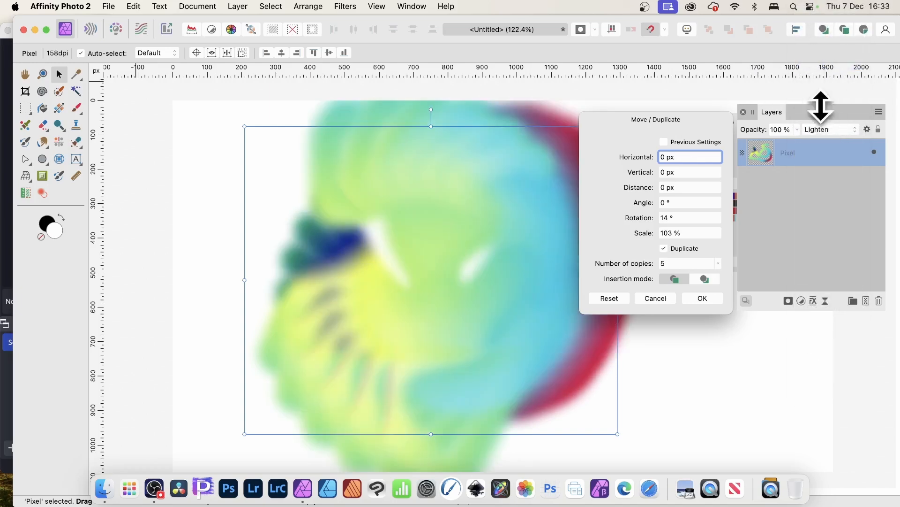
Try the Darken blend mode on the layer, set it to Contrast Negate, and apply the rotated duplicates
left_click(828, 130)
left_click(833, 68)
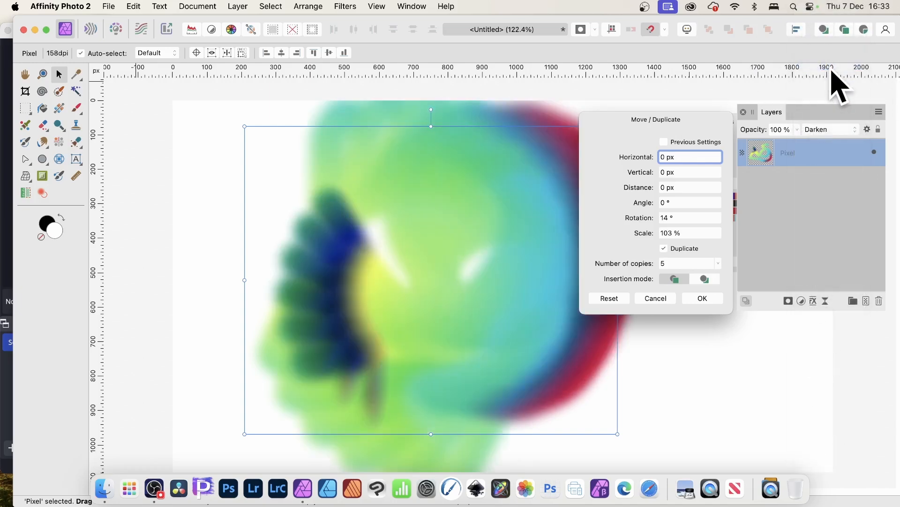
left_click(822, 130)
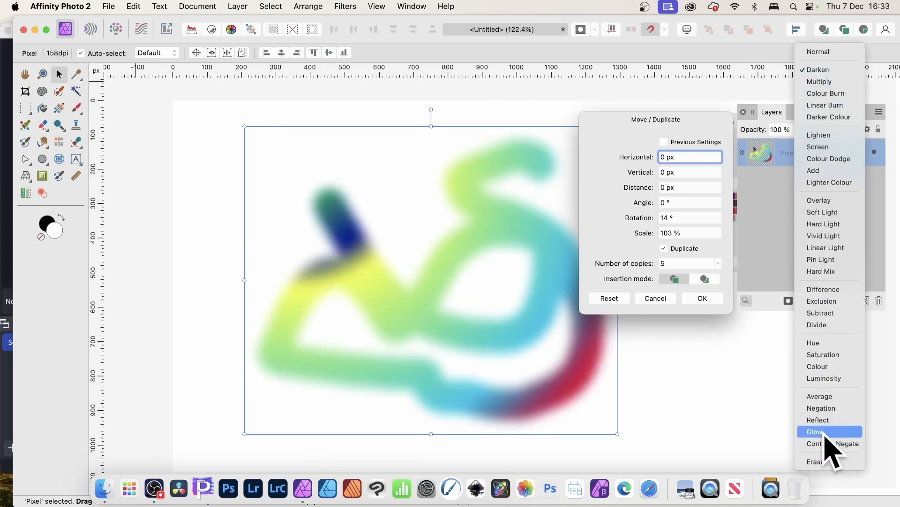
left_click(826, 443)
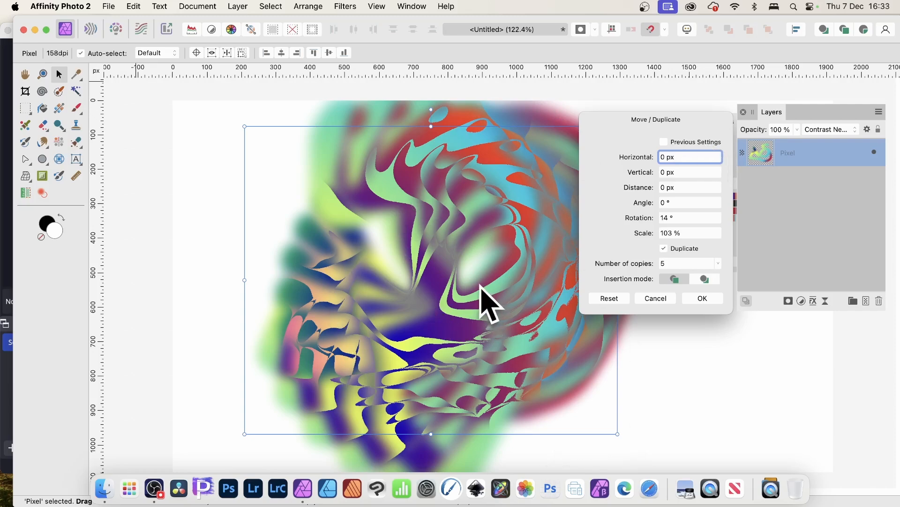
left_click(703, 298)
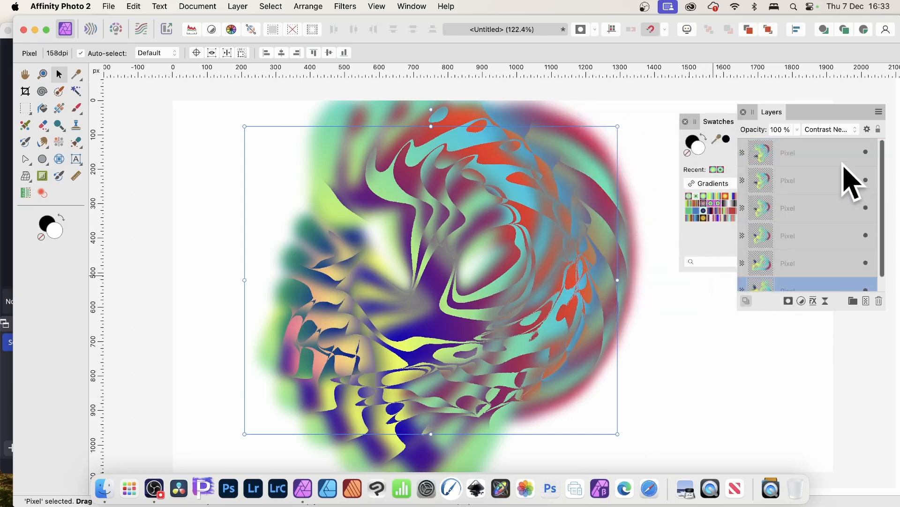
Select all six Pixel layers and choose the Contrast Negate blend mode for them together
left_click(818, 154)
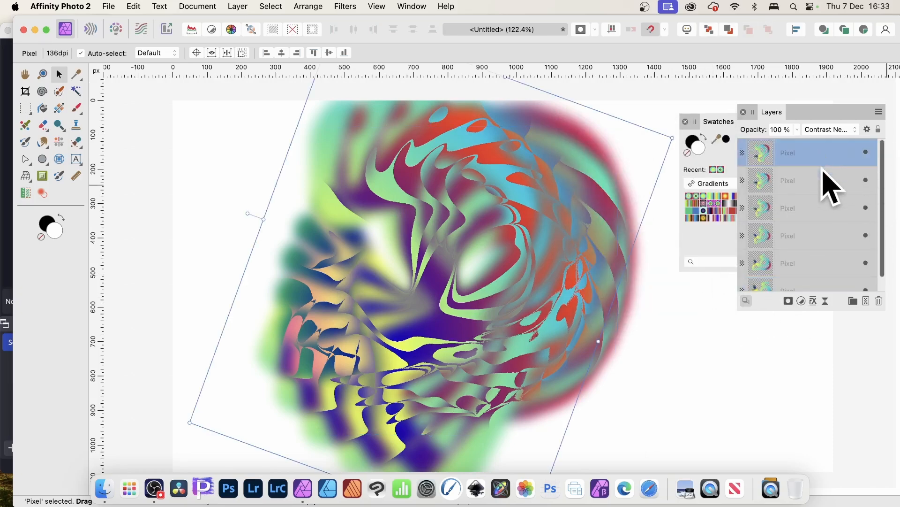
left_click(787, 277, "shift")
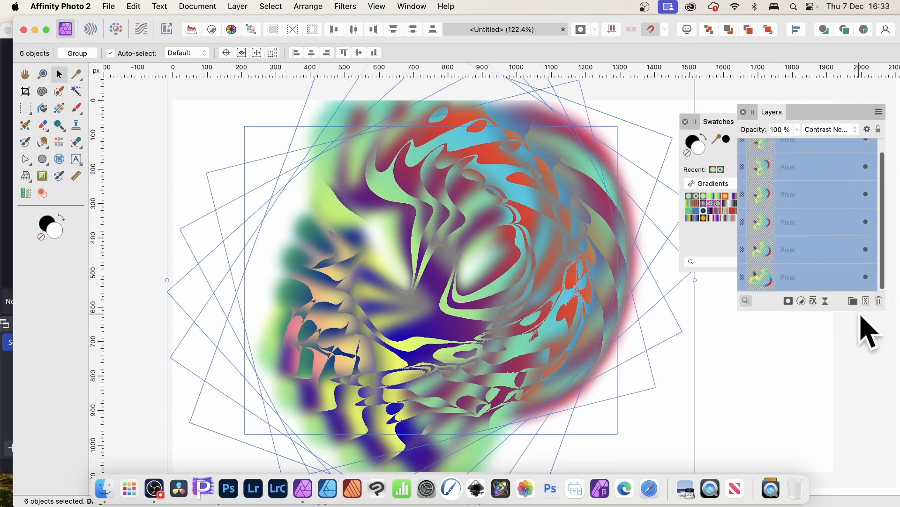
left_click(839, 132)
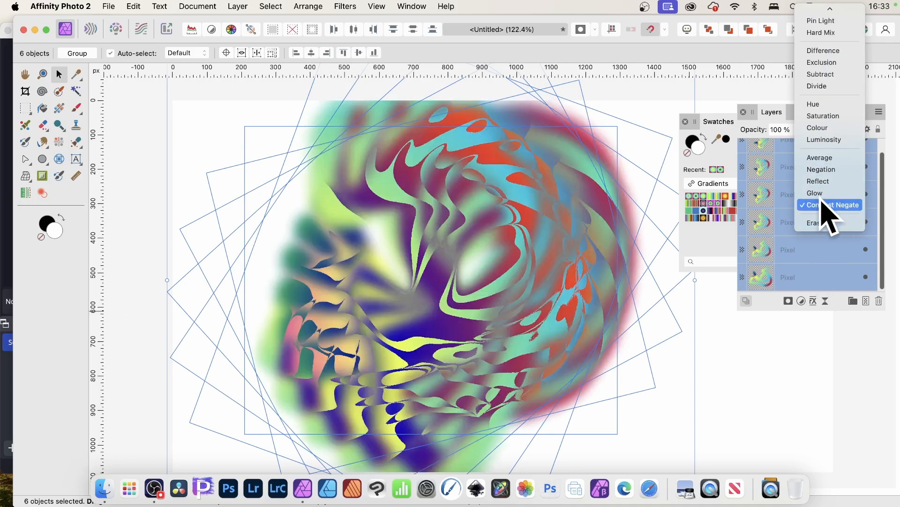
left_click(822, 203)
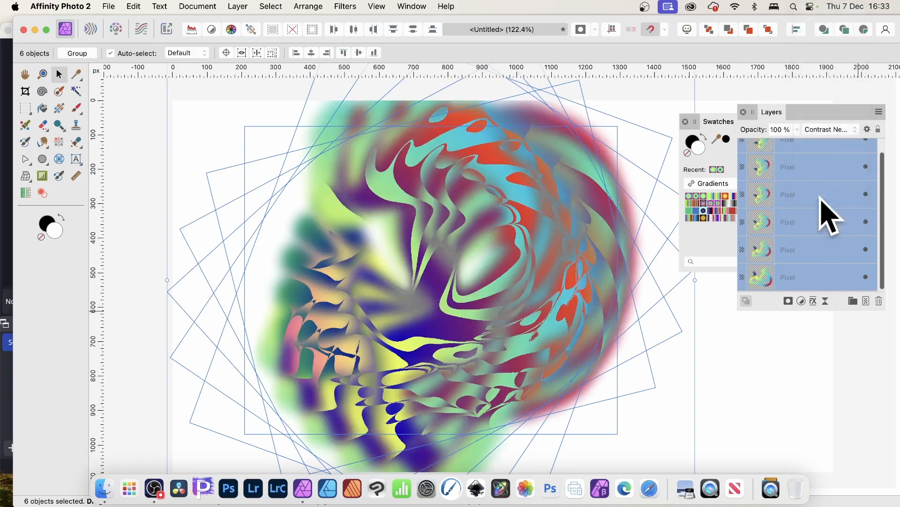